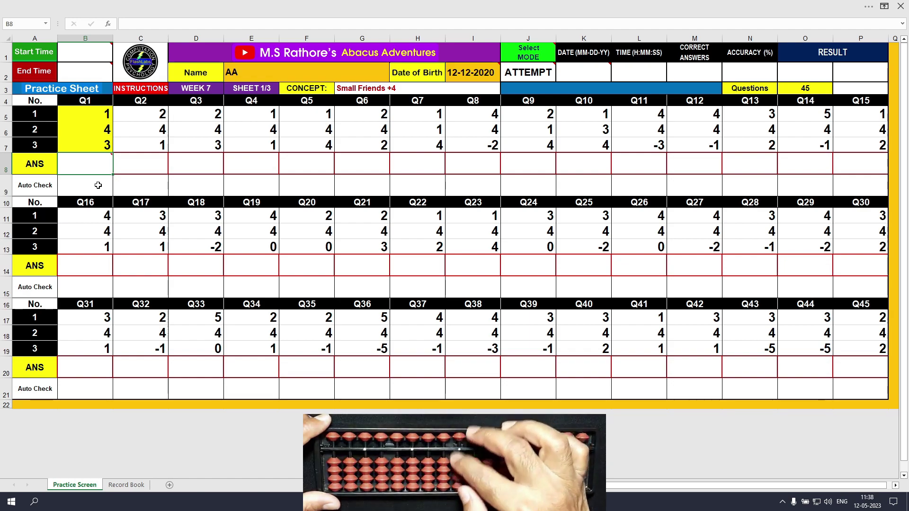
# Enter 8 in B8 as the Q1 answer
pyautogui.write('8')
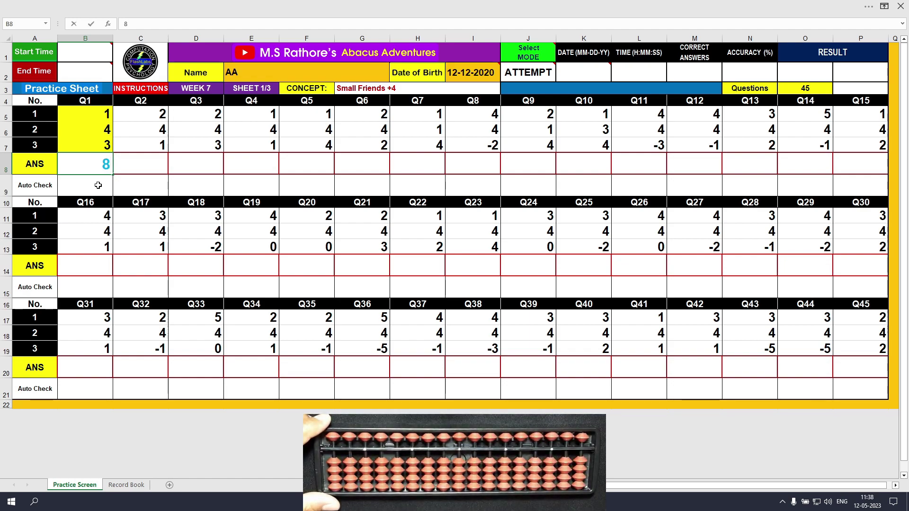
pyautogui.press('Tab')
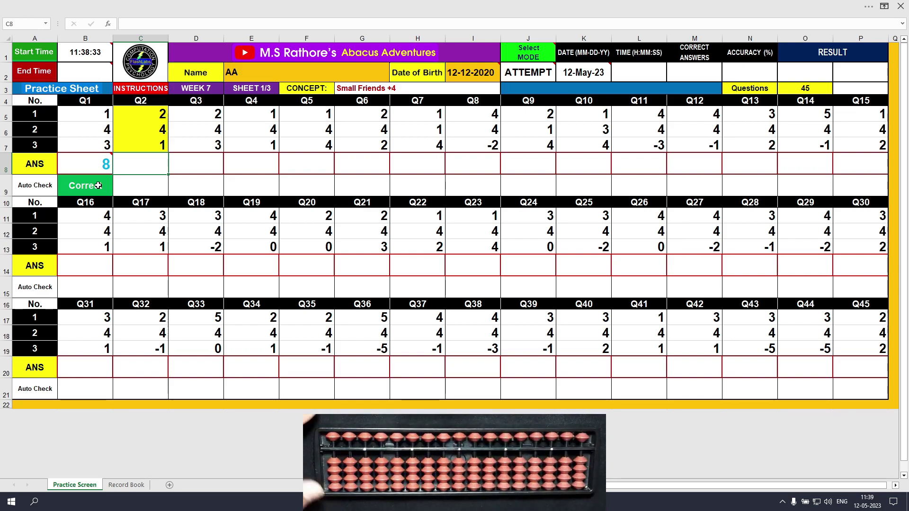
# Enter 7 in C8 for Q2 and 9 in D8 for Q3
pyautogui.write('7')
pyautogui.press('Tab')
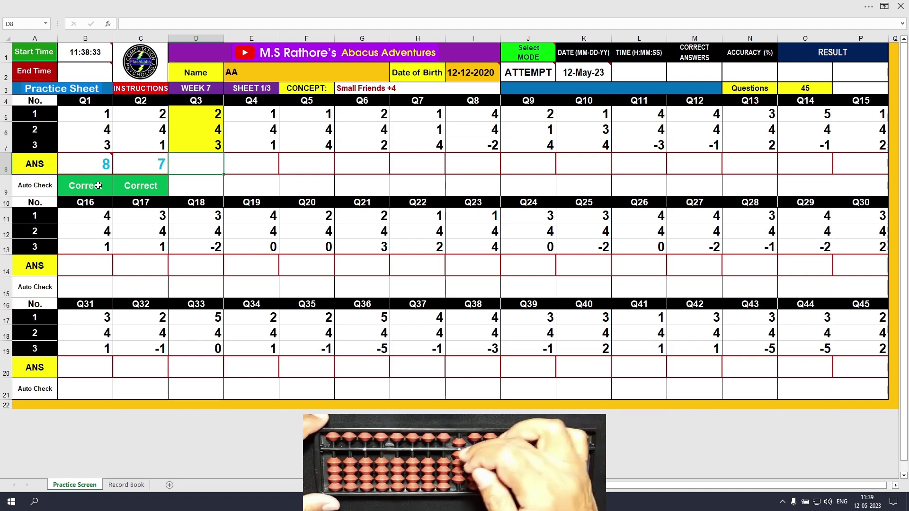
pyautogui.write('9')
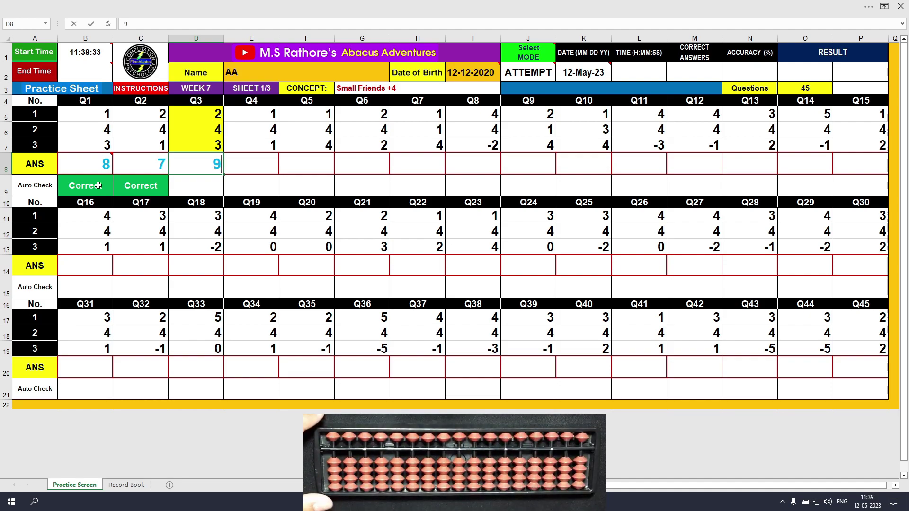
pyautogui.press('Tab')
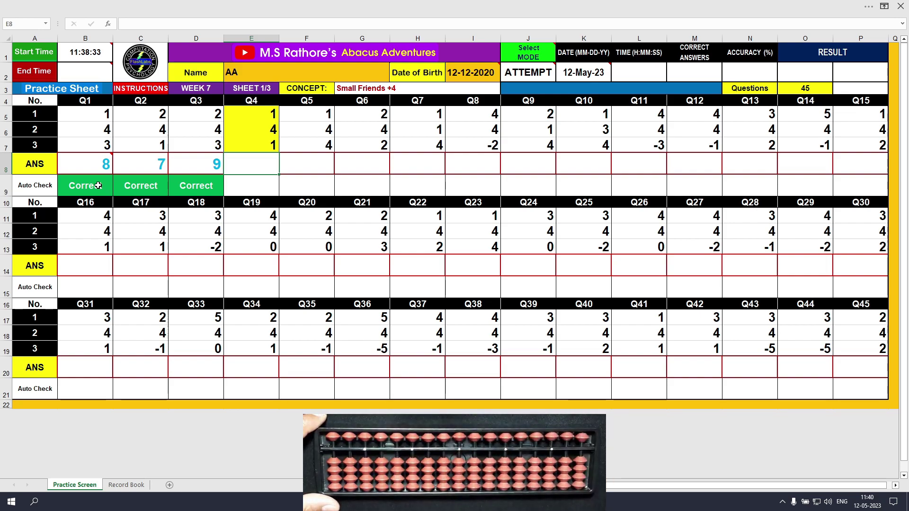
# Enter 6 in E8 for Q4 and 9 in F8 for Q5
pyautogui.write('6')
pyautogui.press('Tab')
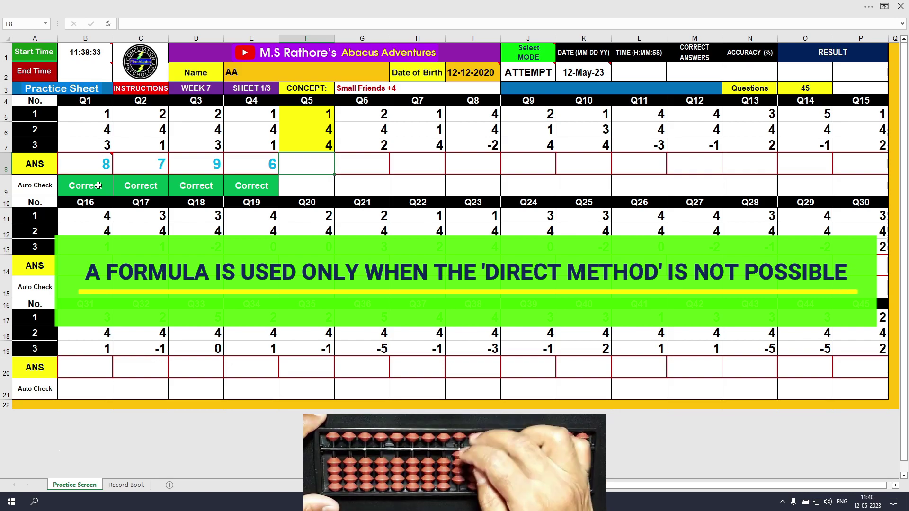
pyautogui.write('9')
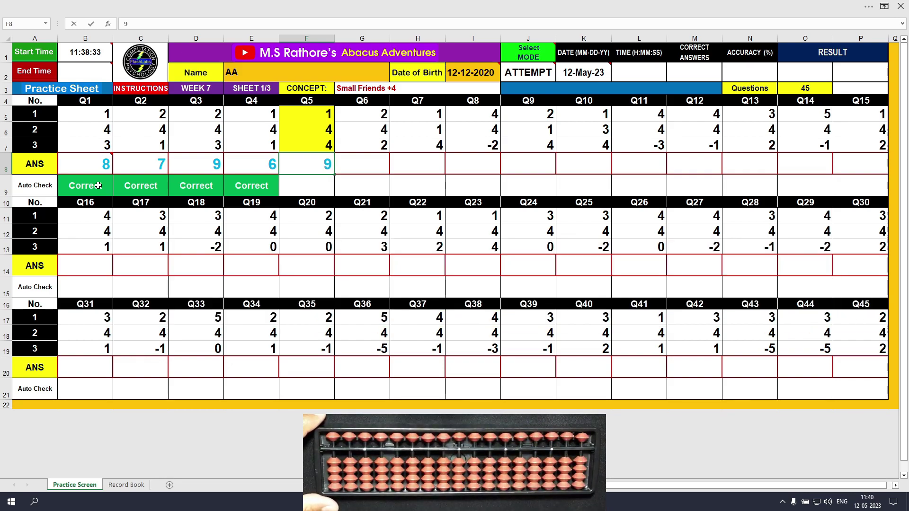
pyautogui.press('Tab')
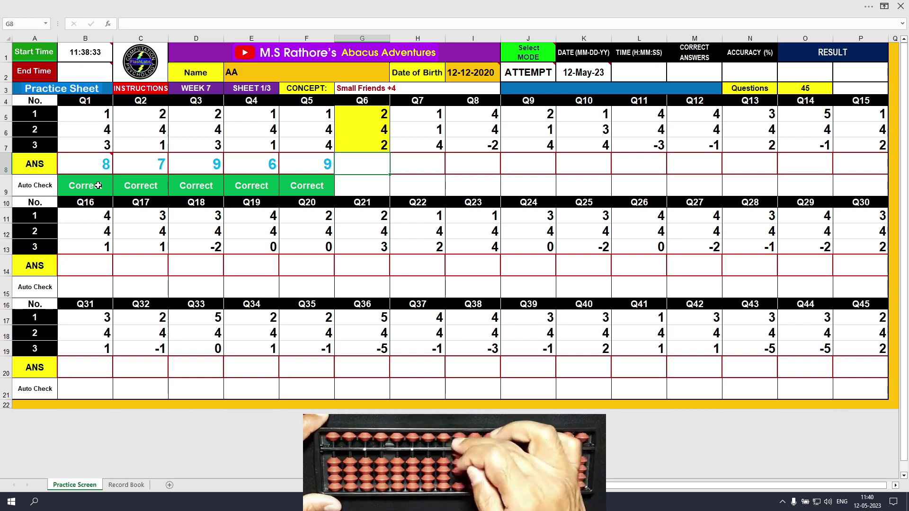
# Enter 8 in G8 for Q6 and 6 in H8 for Q7
pyautogui.write('8')
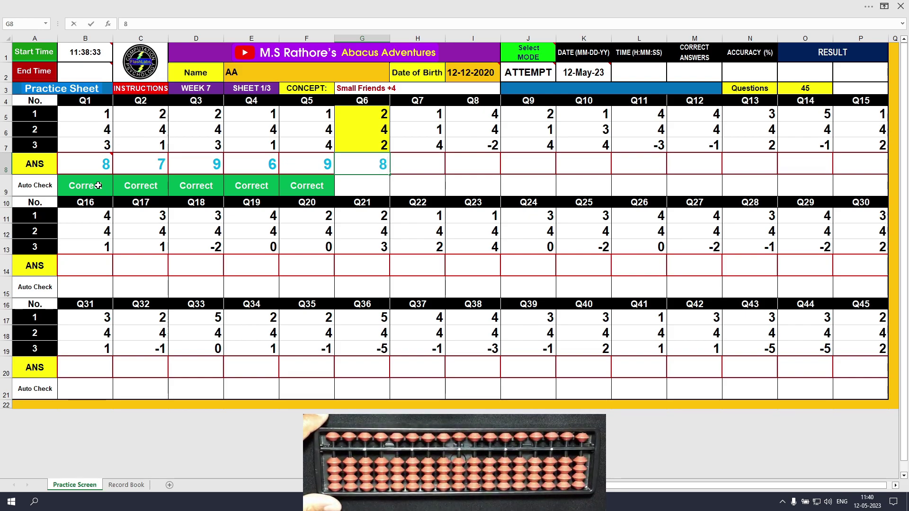
pyautogui.press('Tab')
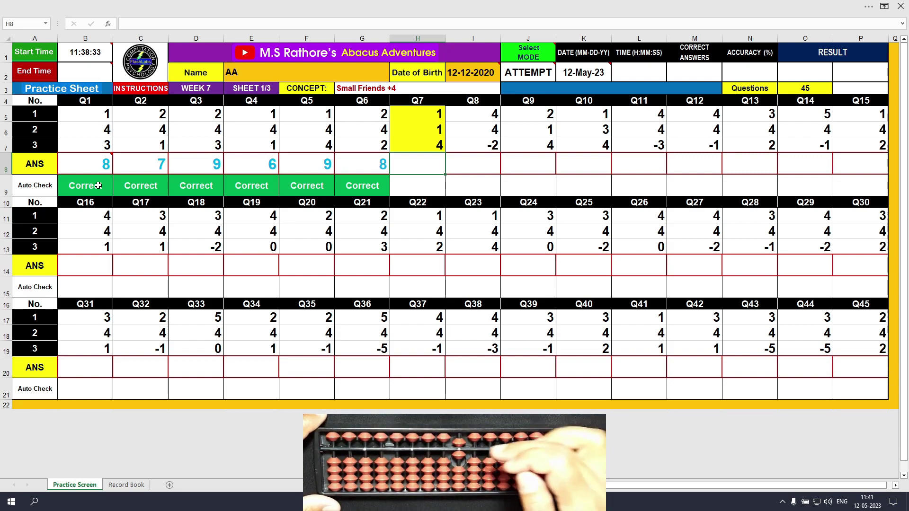
pyautogui.write('6')
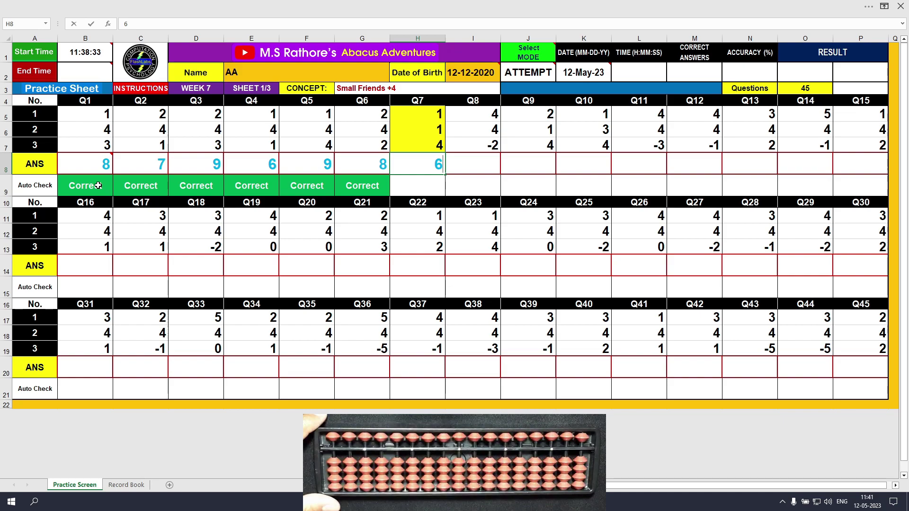
pyautogui.press('Tab')
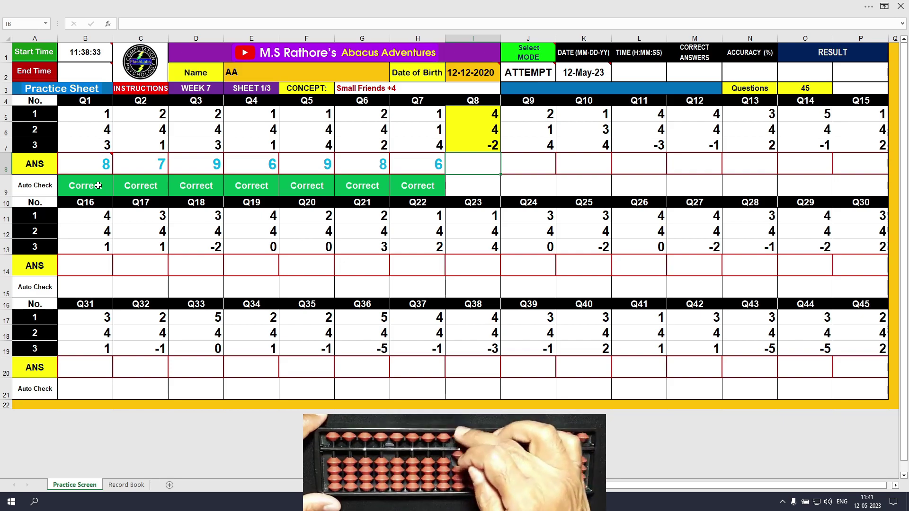
# Enter 6 in I8 for Q8 and 7 in J8 for Q9
pyautogui.write('6')
pyautogui.press('Tab')
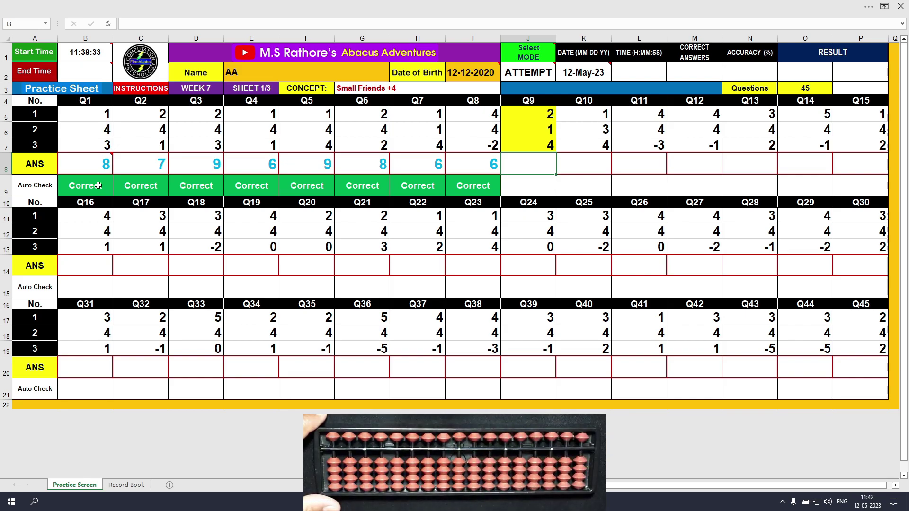
pyautogui.write('7')
pyautogui.press('Tab')
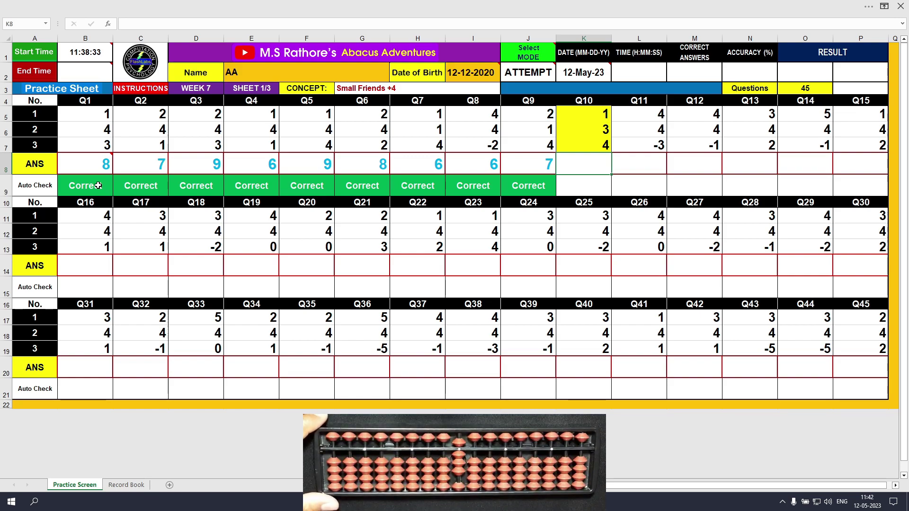
# Enter 8 in K8 for Q10 and 5 in L8 for Q11
pyautogui.write('8')
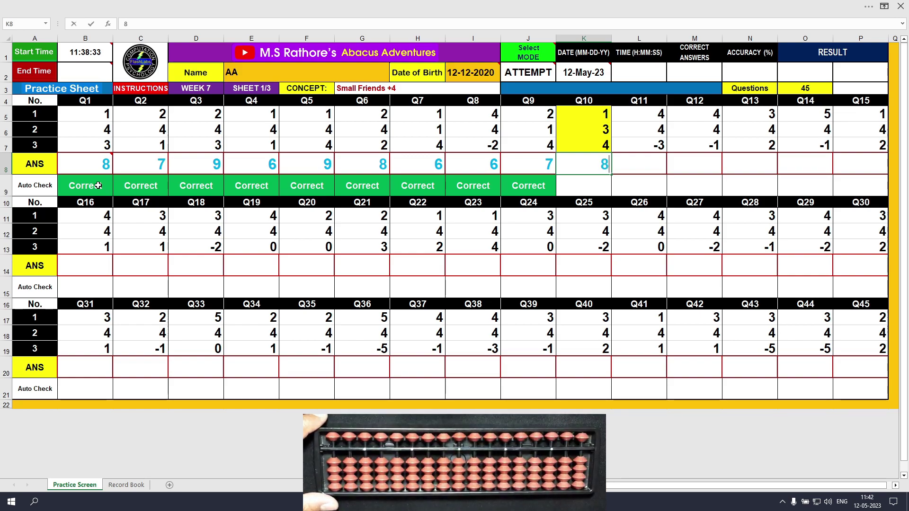
pyautogui.press('Tab')
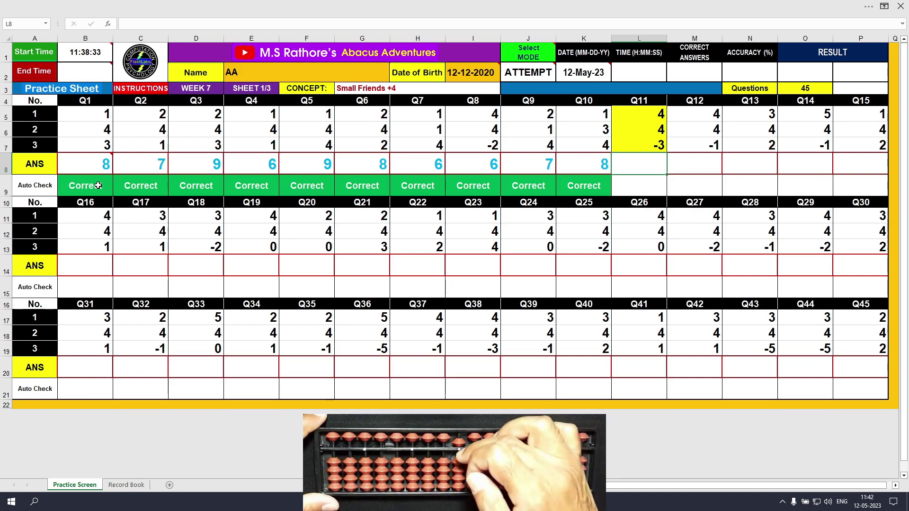
pyautogui.write('5')
pyautogui.press('Tab')
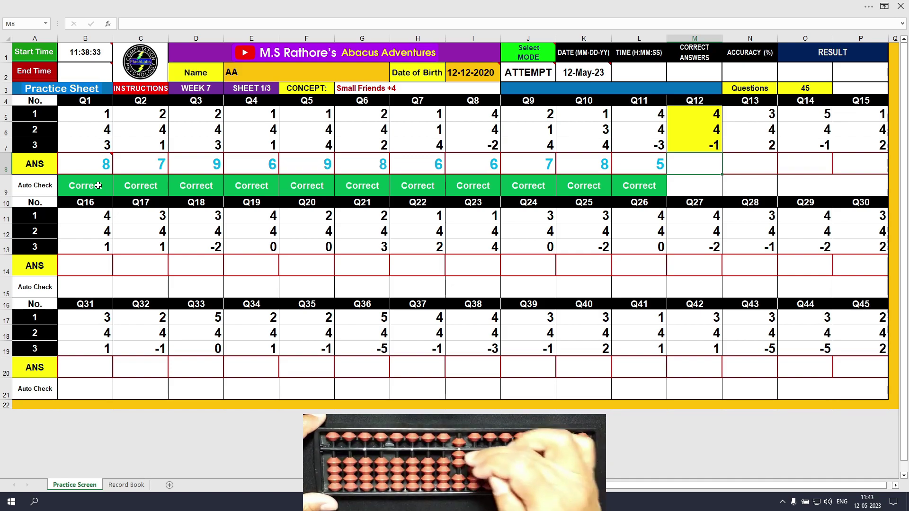
# Enter 7, 9, 8 and 7 as the Q12–Q15 answers in M8 through P8
pyautogui.write('7')
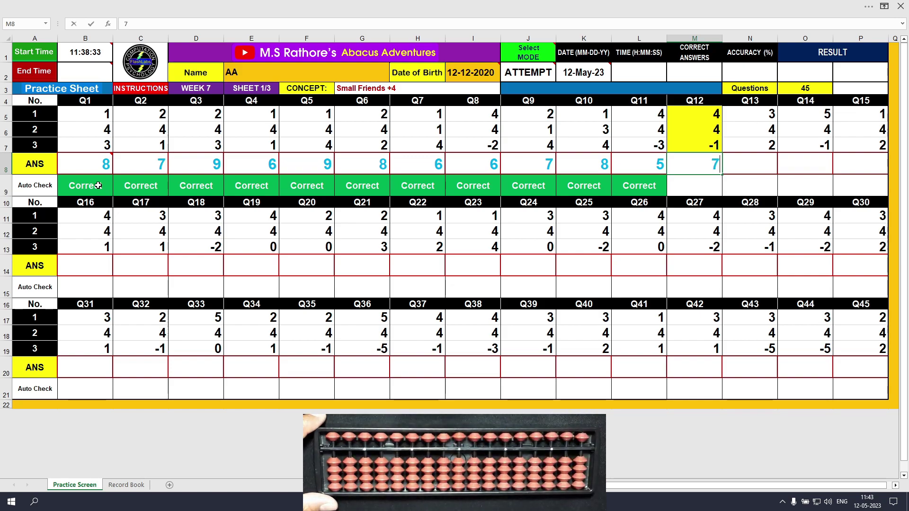
pyautogui.press('Tab')
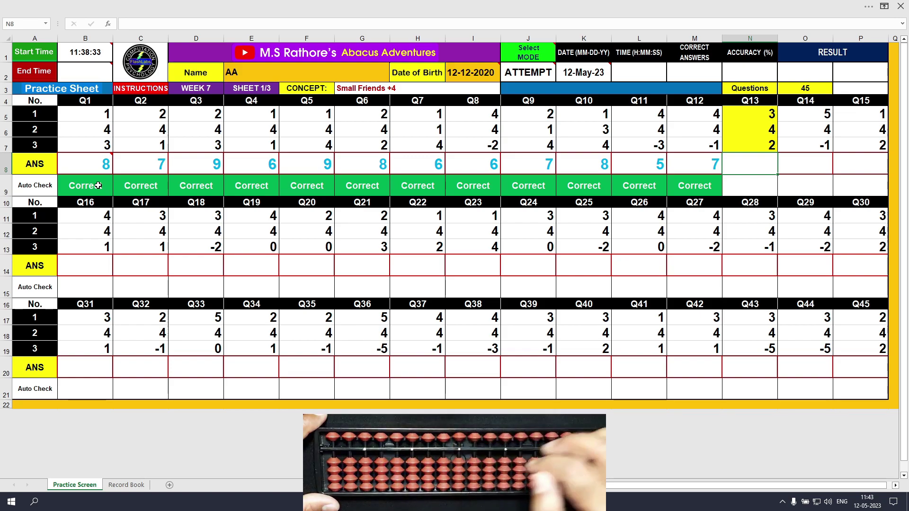
pyautogui.write('9')
pyautogui.press('Tab')
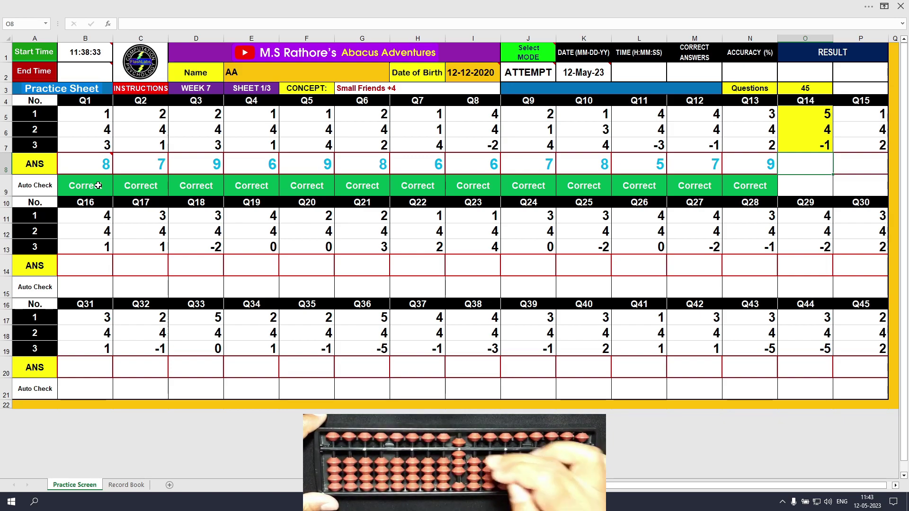
pyautogui.write('8')
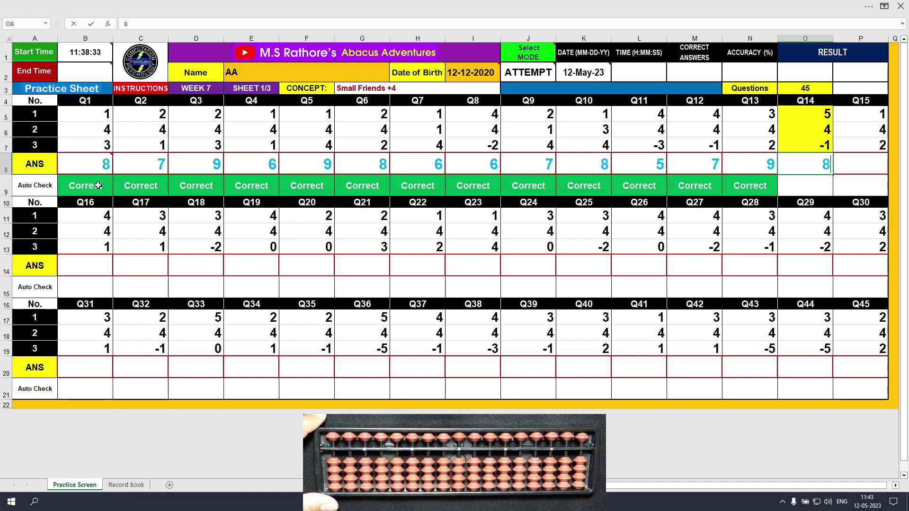
pyautogui.press('Tab')
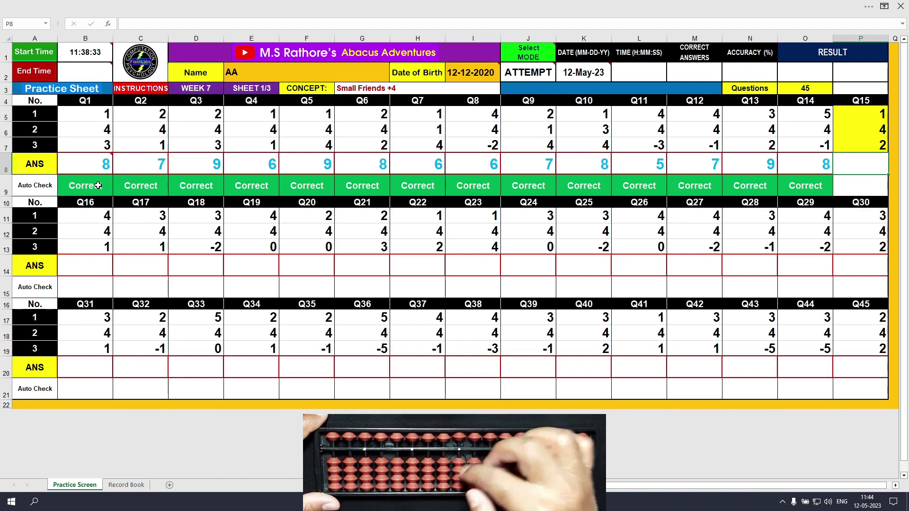
pyautogui.write('7')
pyautogui.press('Return')
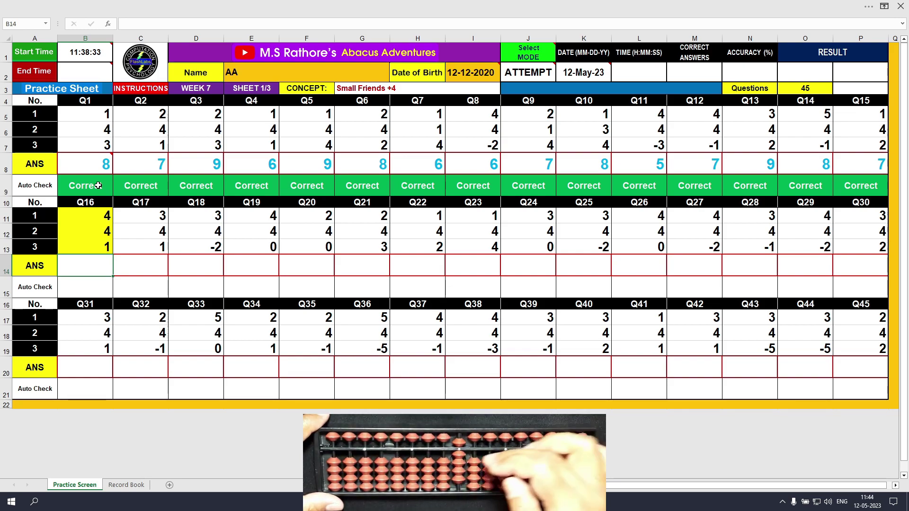
# Fill B14 through E14 with 9, 8, 5 and 8
pyautogui.write('9')
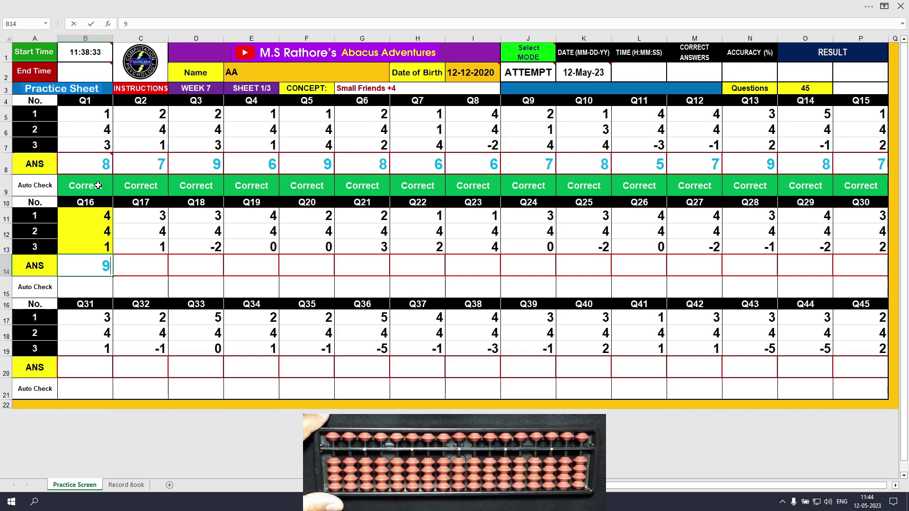
pyautogui.press('Tab')
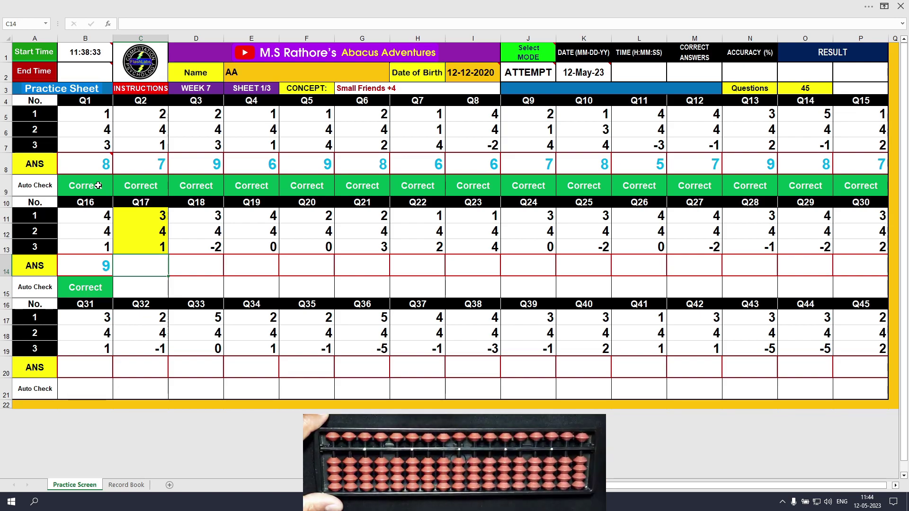
pyautogui.write('8')
pyautogui.press('Tab')
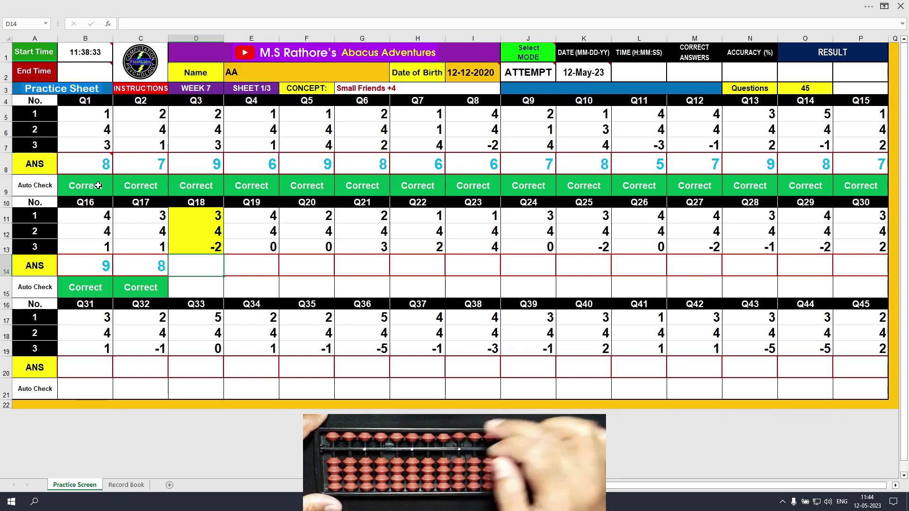
pyautogui.write('5')
pyautogui.press('Tab')
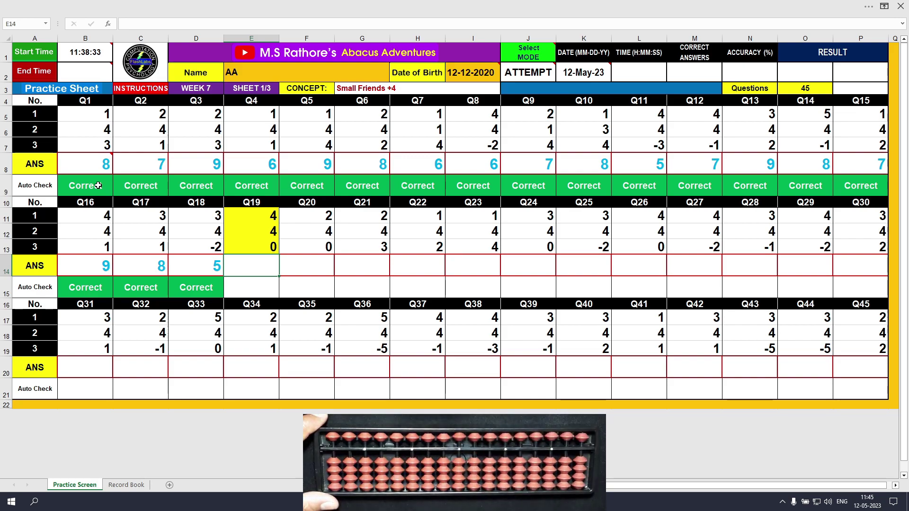
pyautogui.write('8')
pyautogui.press('Tab')
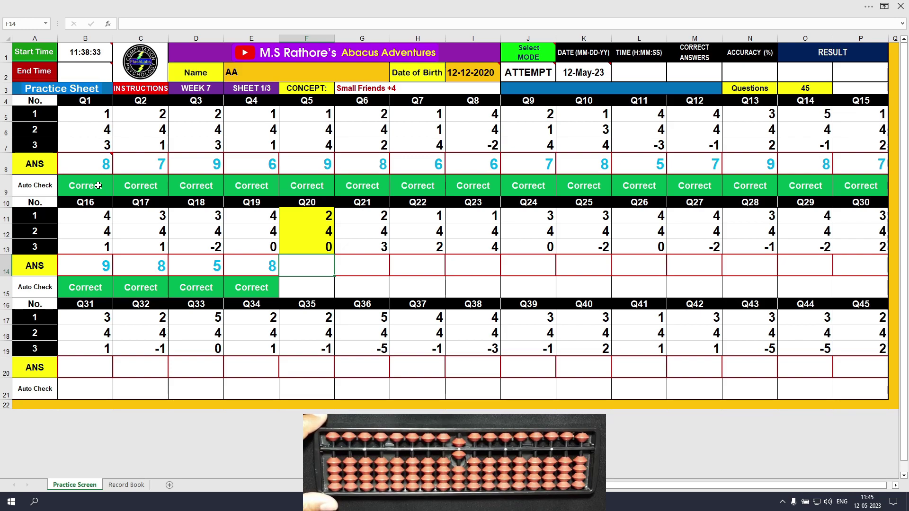
# Fill F14 through I14 with 6, 9, 7 and 9
pyautogui.write('6')
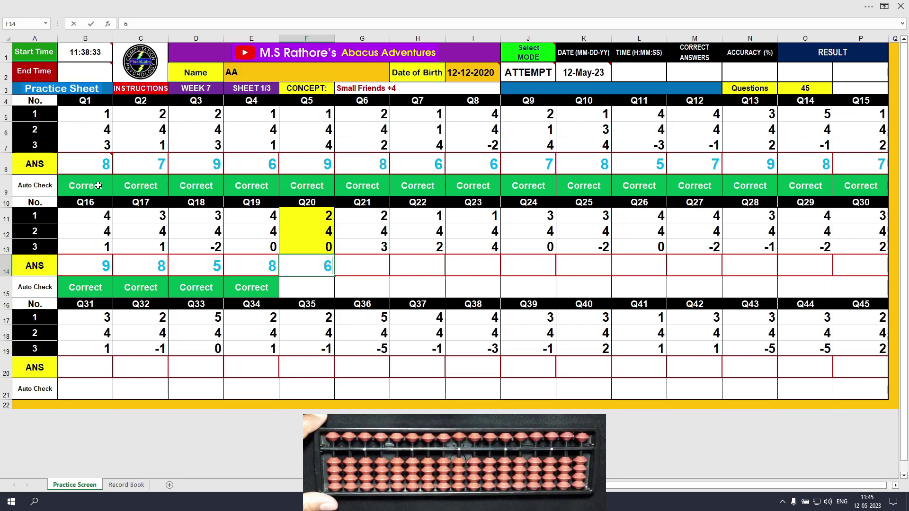
pyautogui.press('Tab')
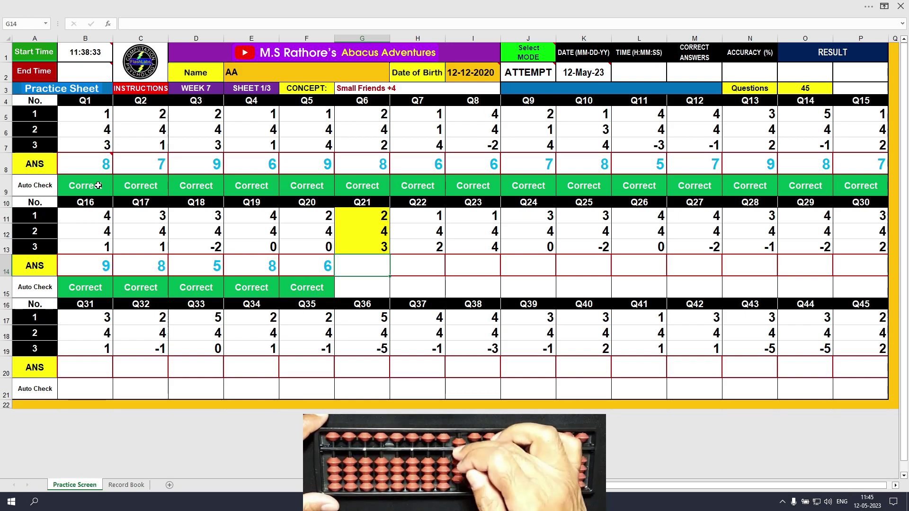
pyautogui.write('9')
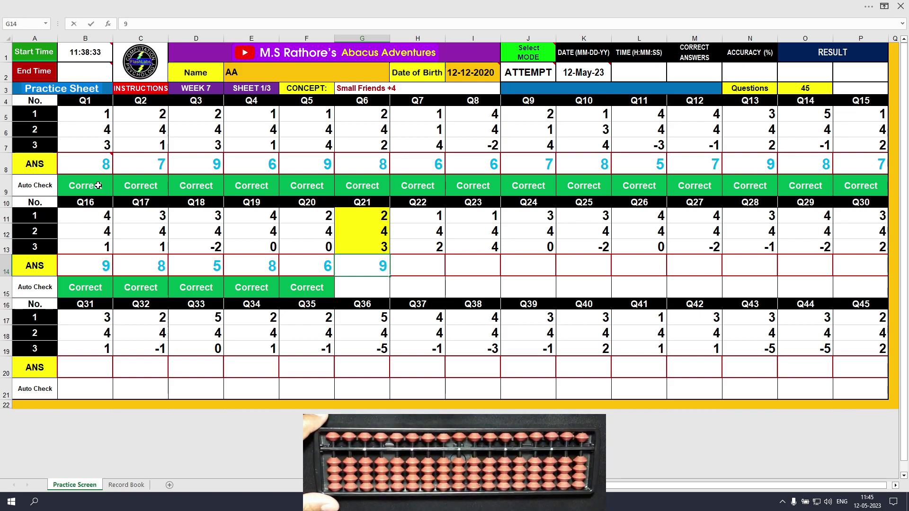
pyautogui.press('Tab')
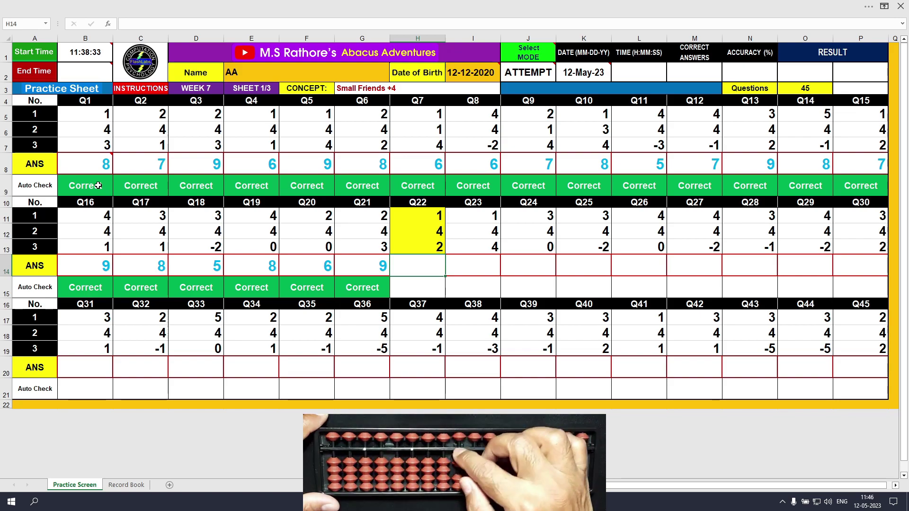
pyautogui.write('7')
pyautogui.press('Tab')
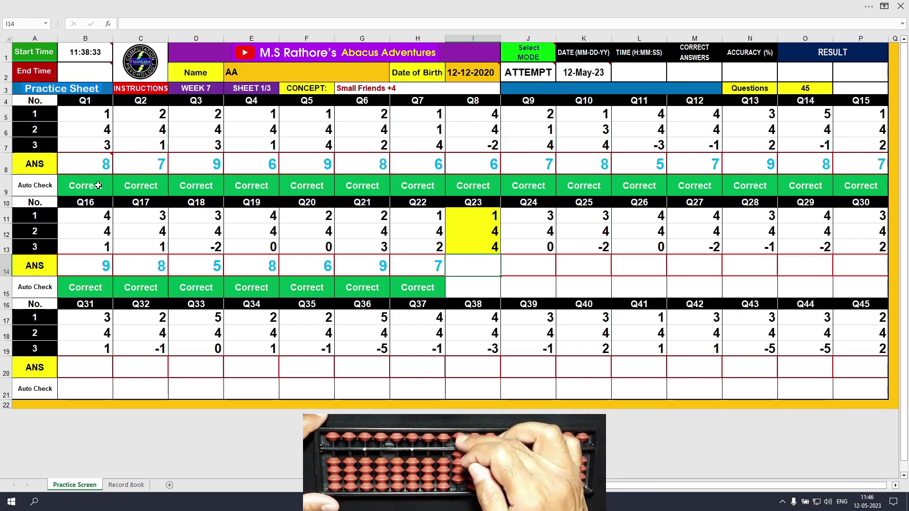
pyautogui.write('9')
pyautogui.press('Tab')
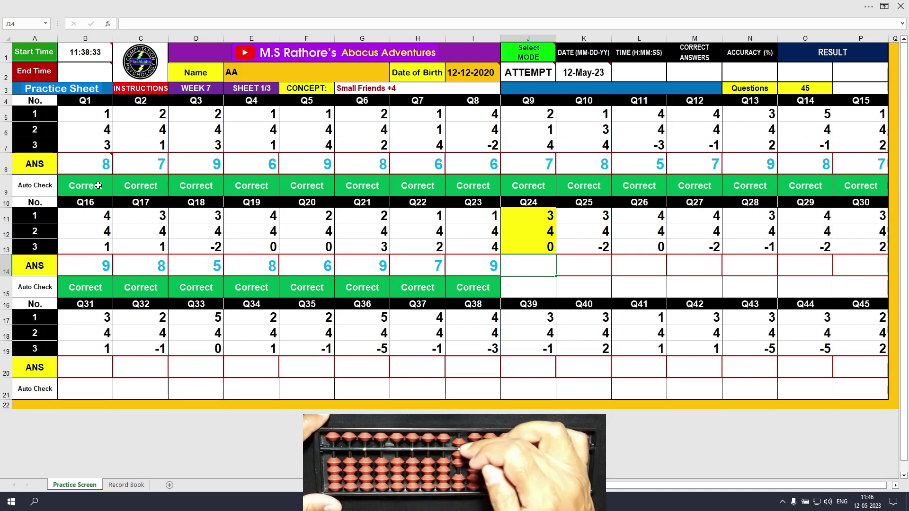
# Enter 7, 5, 8 and 6 as the Q24–Q27 answers in J14 through M14
pyautogui.write('7')
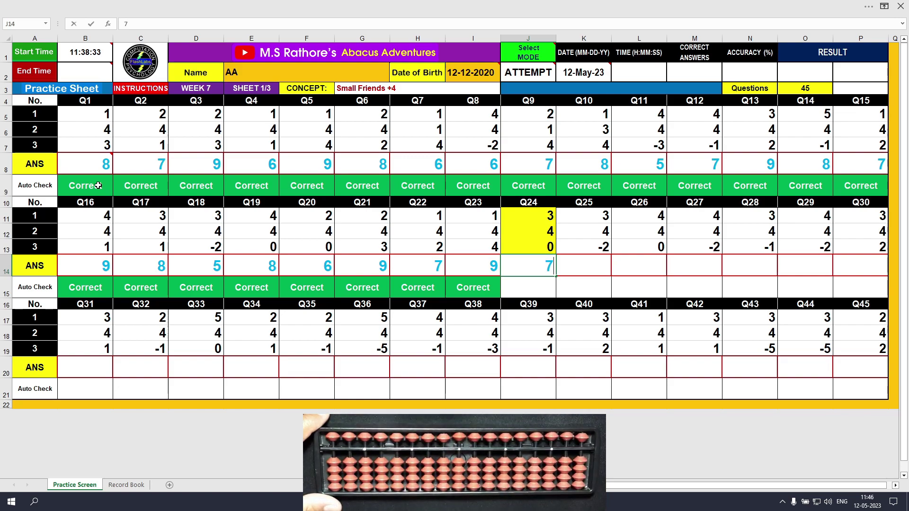
pyautogui.press('Tab')
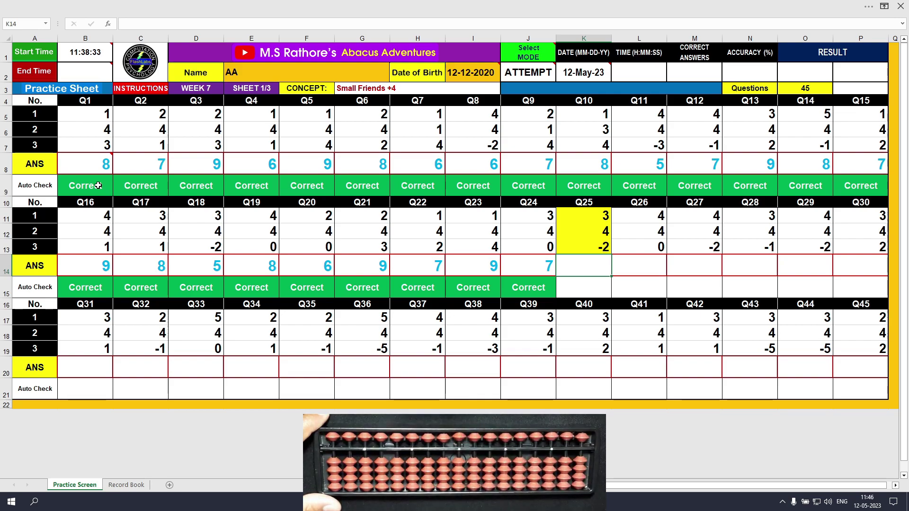
pyautogui.write('5')
pyautogui.press('Tab')
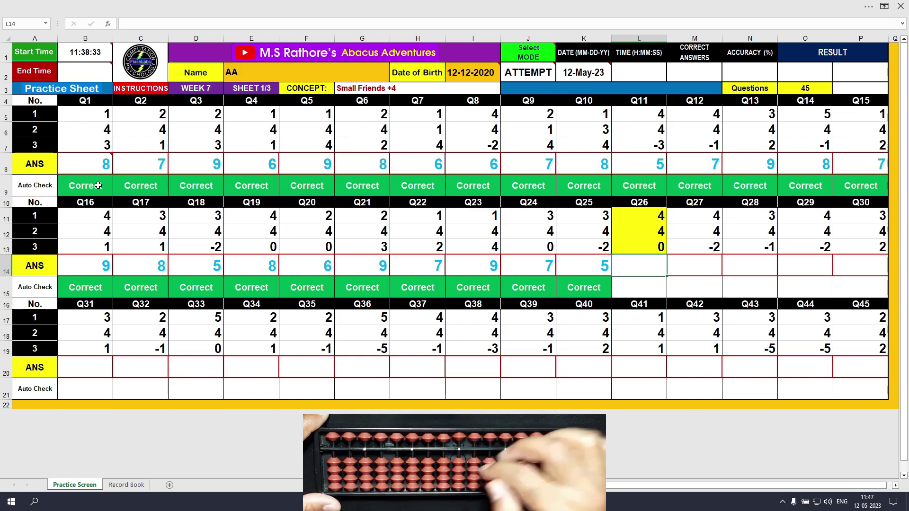
pyautogui.write('8')
pyautogui.press('Tab')
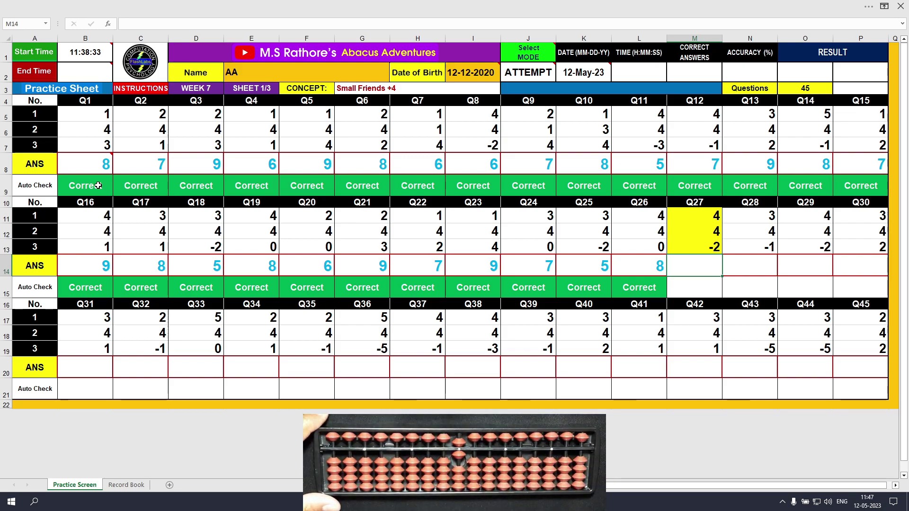
pyautogui.write('6')
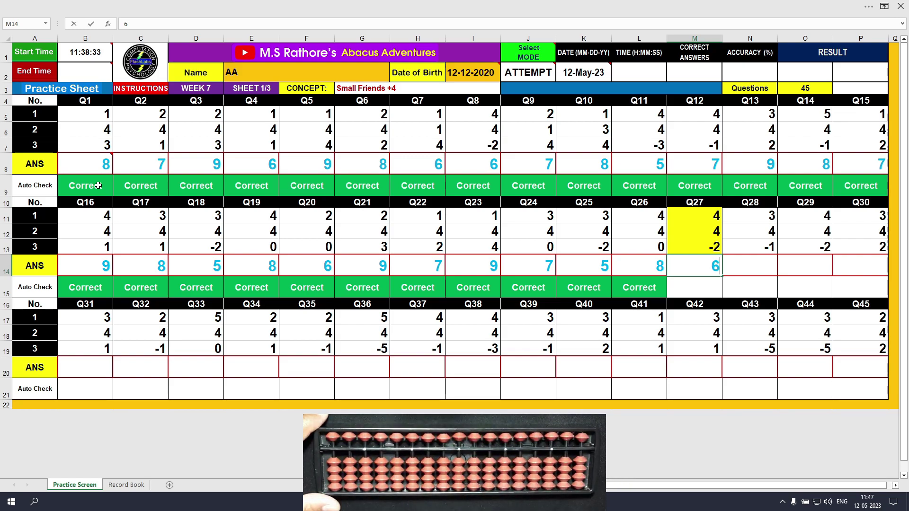
pyautogui.press('Tab')
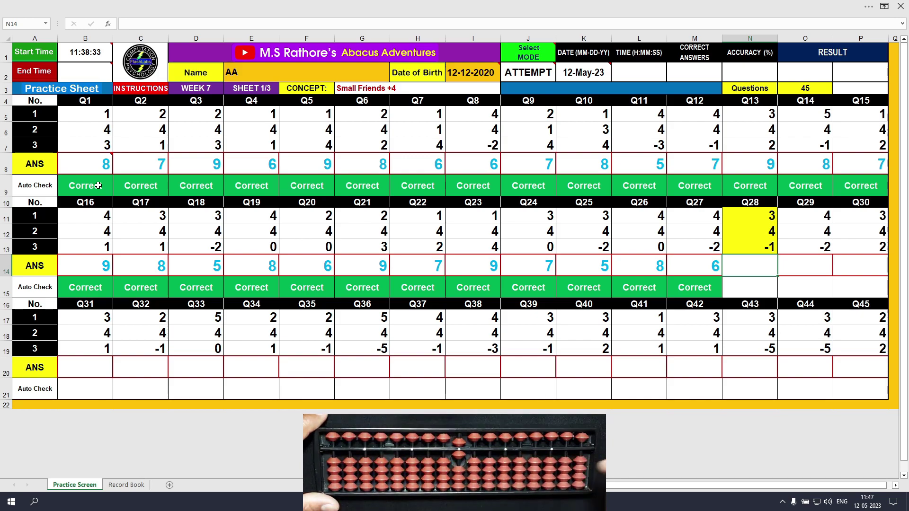
# Enter 6, 6 and 9 as the Q28–Q30 answers in N14 through P14
pyautogui.write('6')
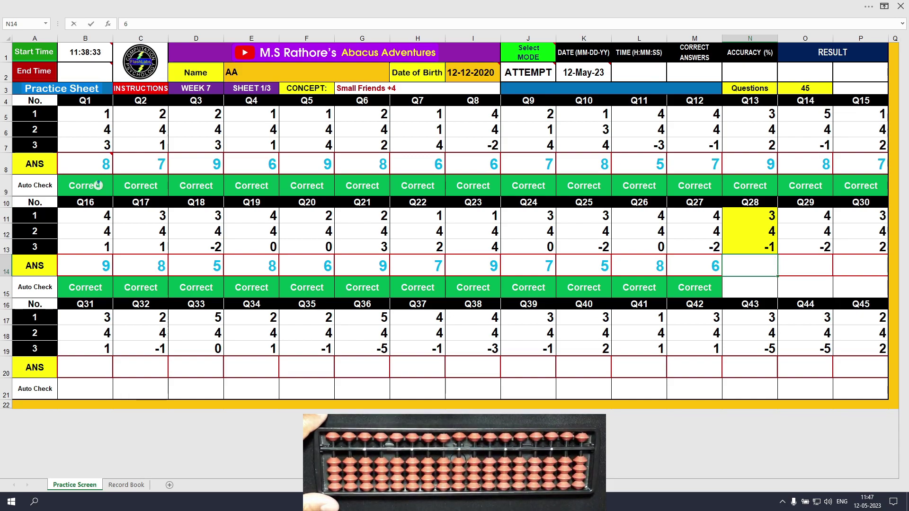
pyautogui.press('Tab')
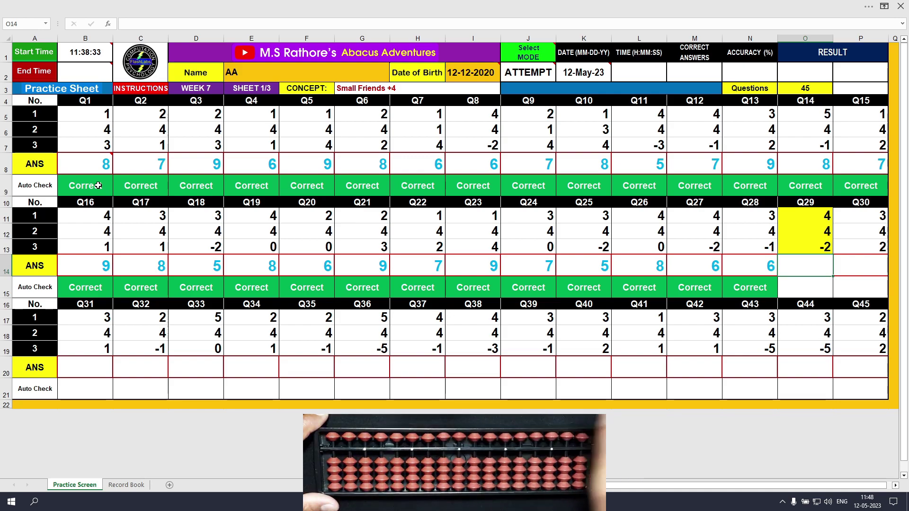
pyautogui.press('Tab')
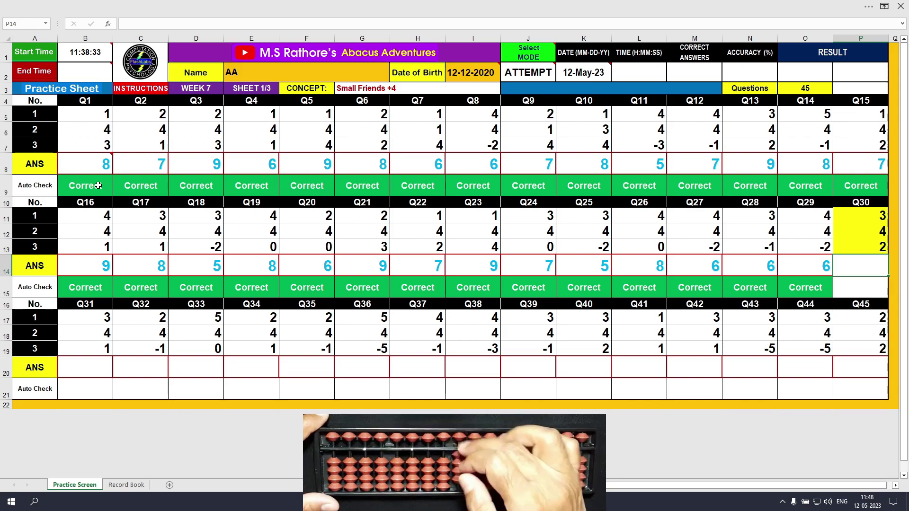
pyautogui.write('9')
pyautogui.press('Return')
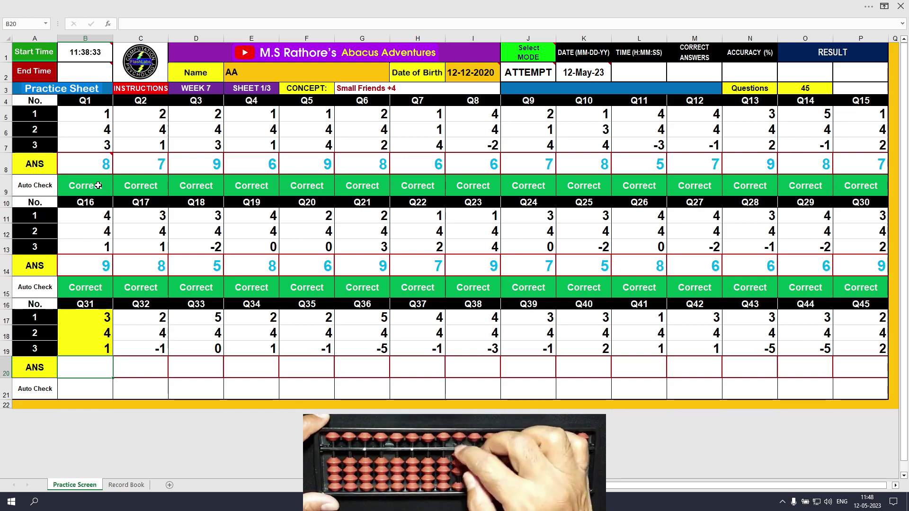
# Enter 8, 5, 9 and 7 in B20:E20 as the Q31–Q34 answers
pyautogui.write('8')
pyautogui.press('Tab')
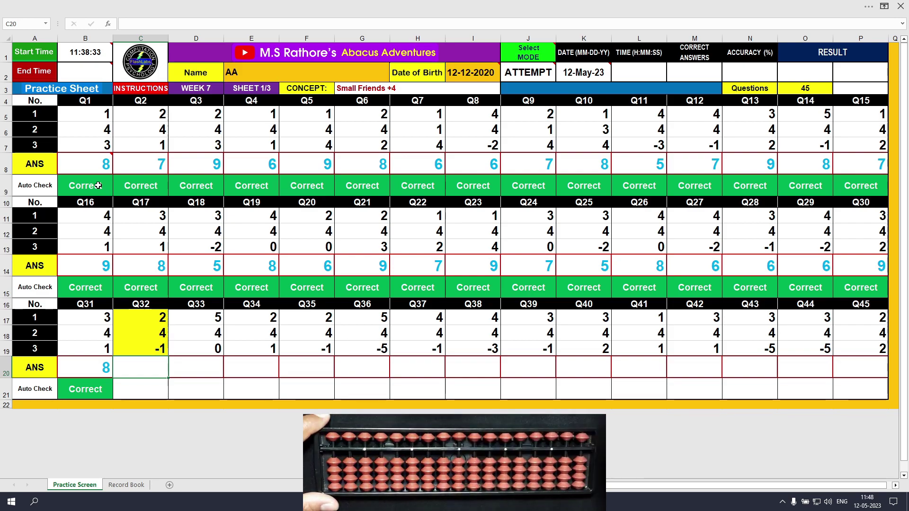
pyautogui.write('5')
pyautogui.press('Tab')
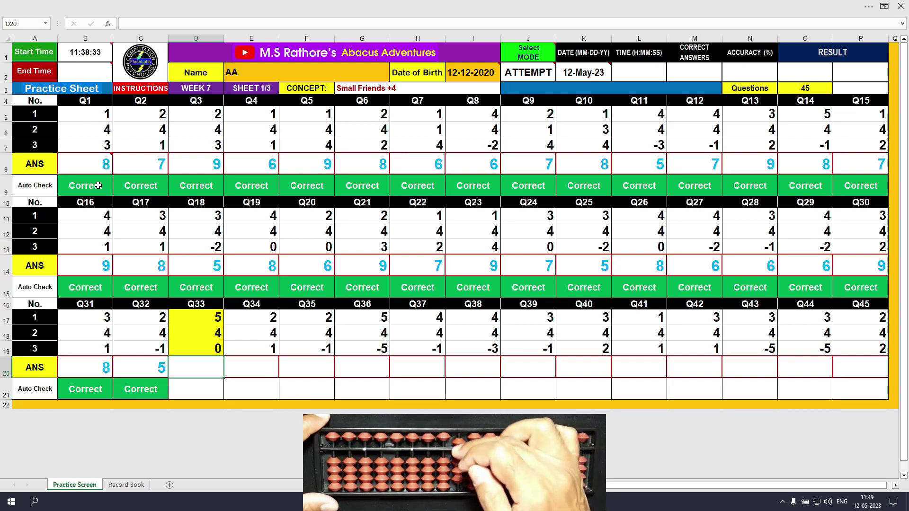
pyautogui.write('9')
pyautogui.press('Return')
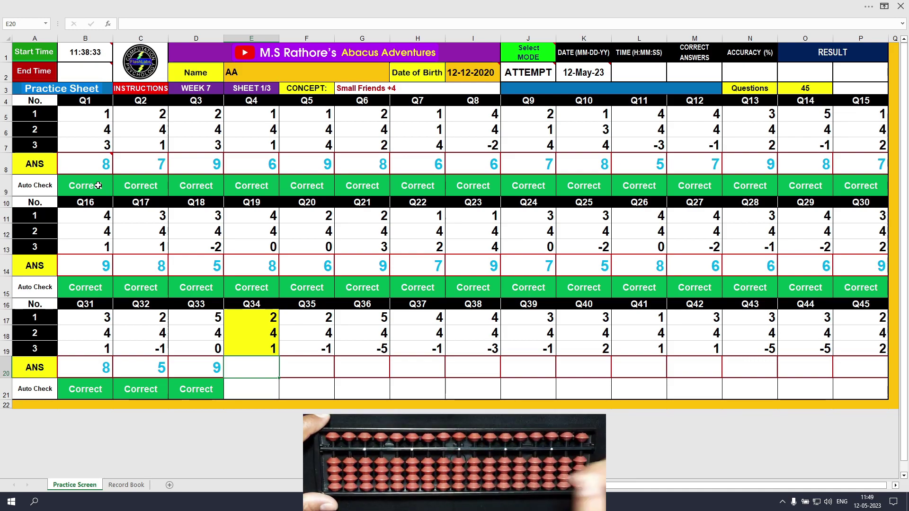
pyautogui.write('7')
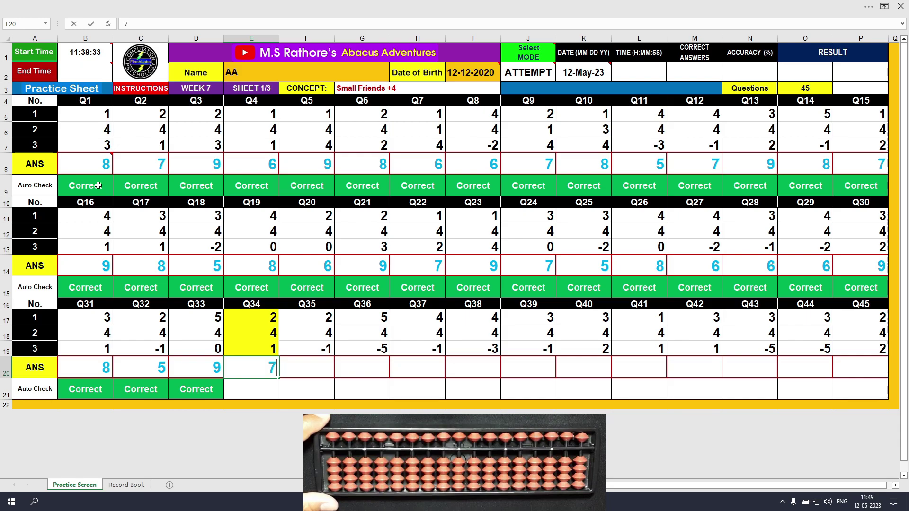
pyautogui.press('Tab')
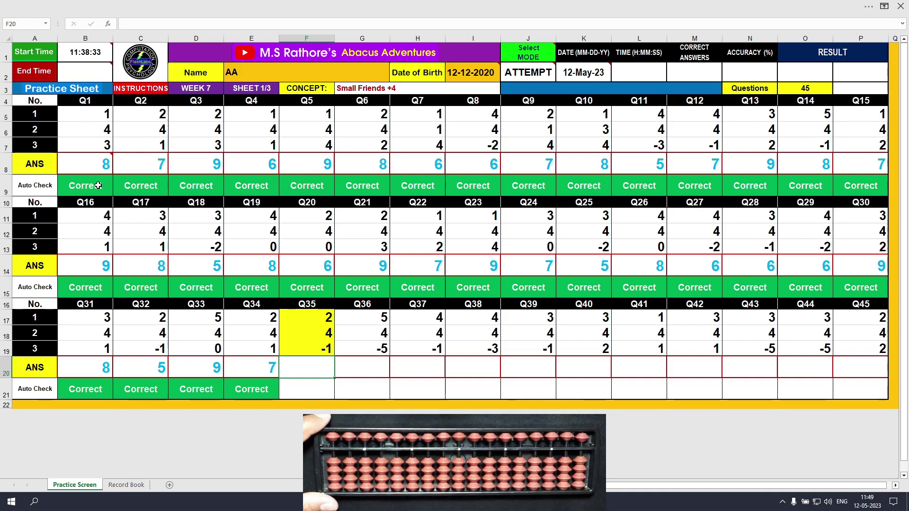
# Enter 5, 4, 7 and 5 in F20:I20 as the Q35–Q38 answers
pyautogui.write('5')
pyautogui.press('Tab')
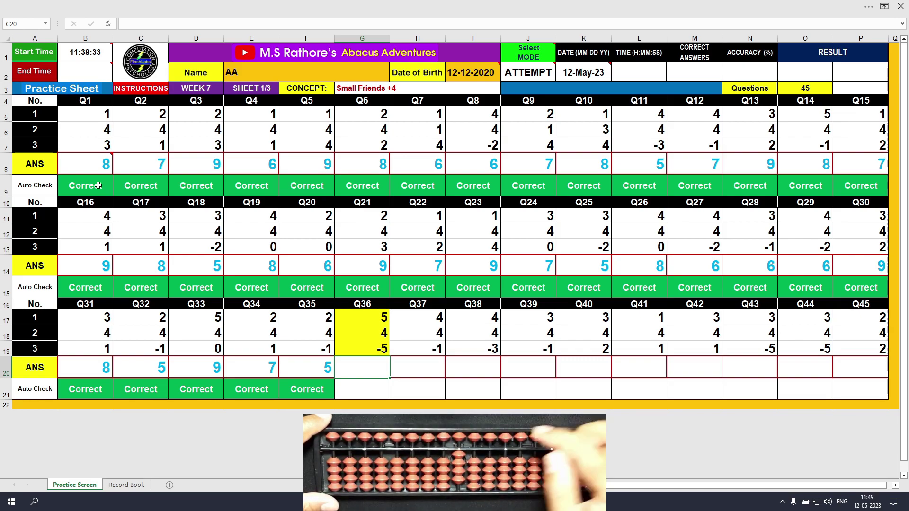
pyautogui.write('4')
pyautogui.press('Tab')
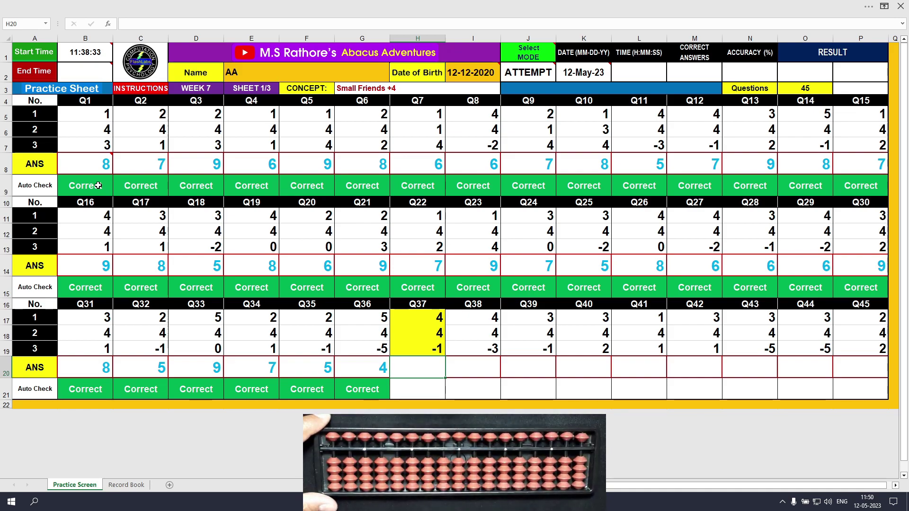
pyautogui.write('7')
pyautogui.press('Tab')
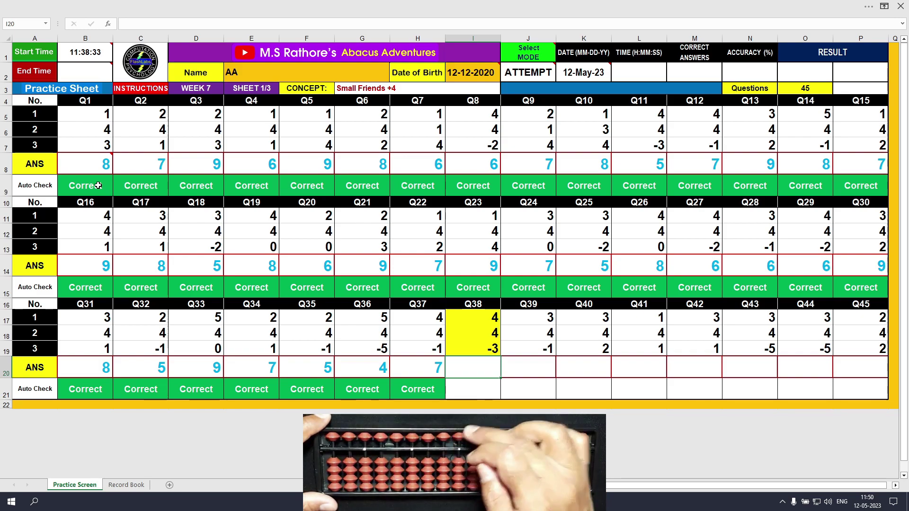
pyautogui.write('5')
pyautogui.press('Tab')
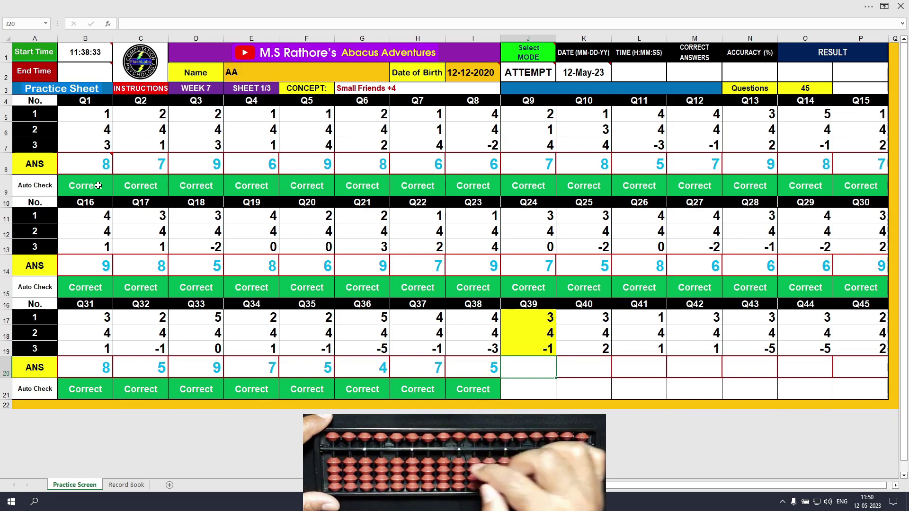
# Enter 6, 9, 6 and 8 in J20:M20 as the Q39–Q42 answers
pyautogui.write('6')
pyautogui.press('Tab')
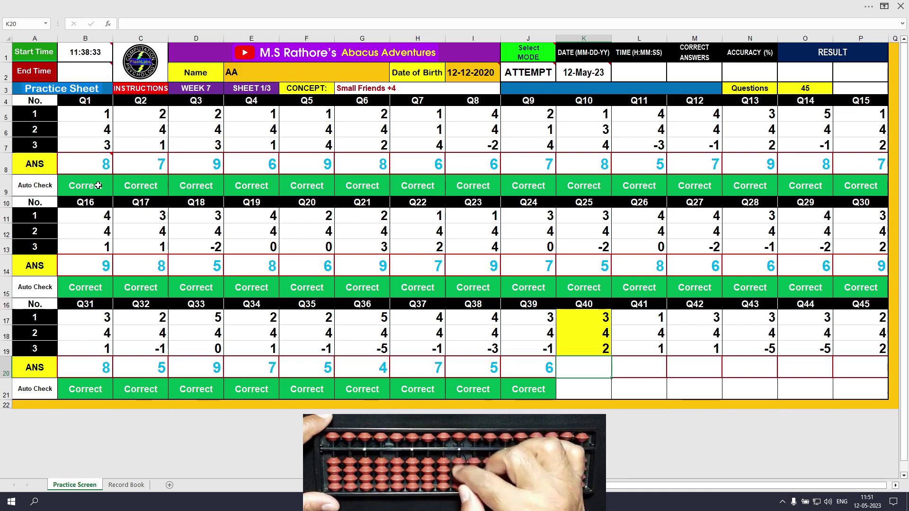
pyautogui.write('9')
pyautogui.press('Tab')
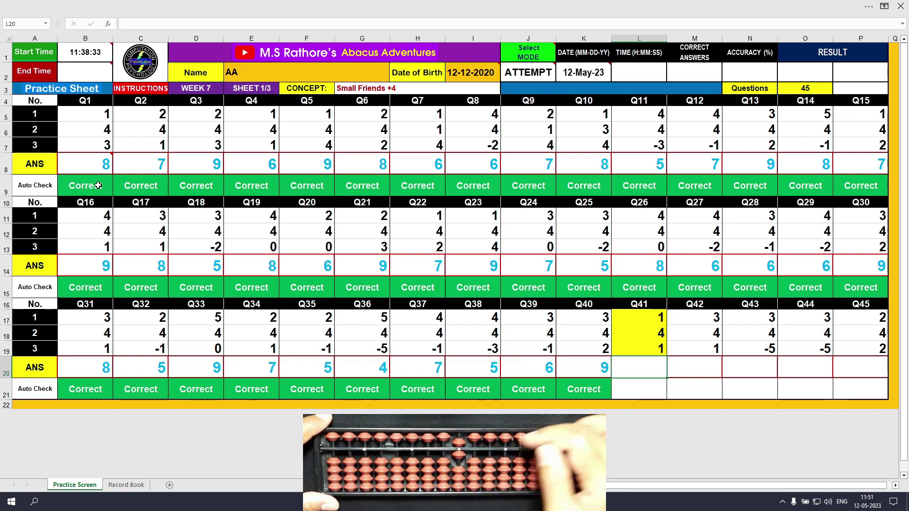
pyautogui.write('6')
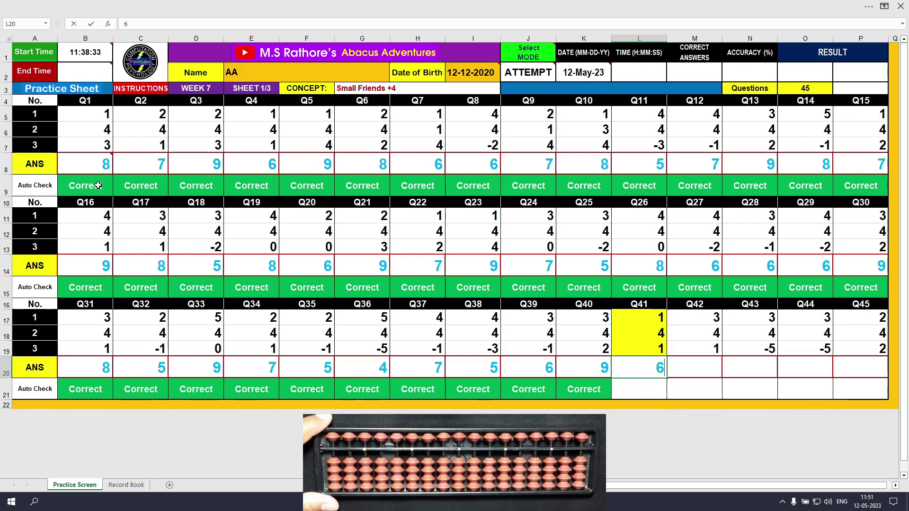
pyautogui.press('Tab')
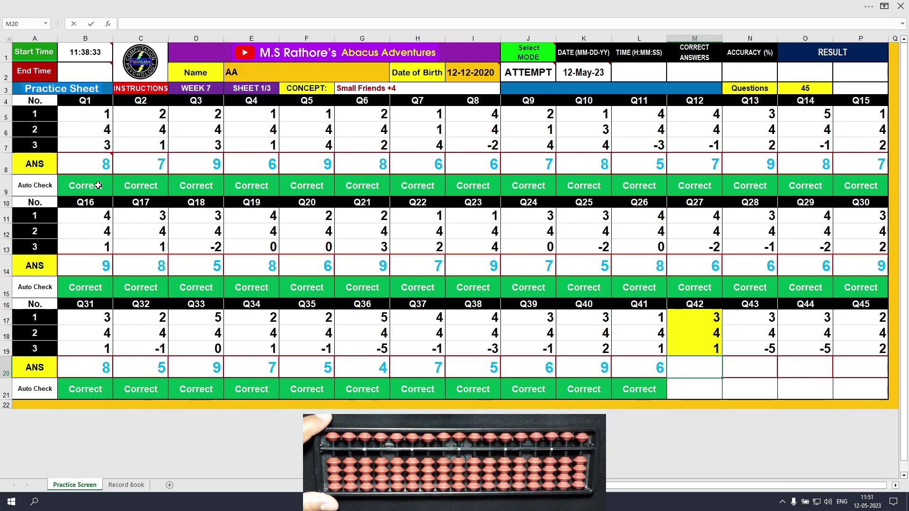
pyautogui.write('8')
pyautogui.press('Tab')
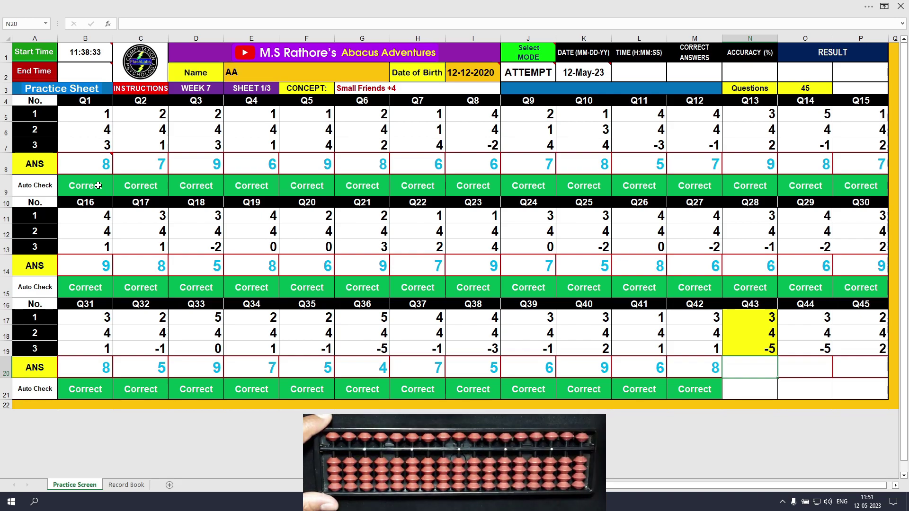
# Enter 2 in N20 and 2 in O20 as the Q43 and Q44 answers
pyautogui.write('2')
pyautogui.press('Tab')
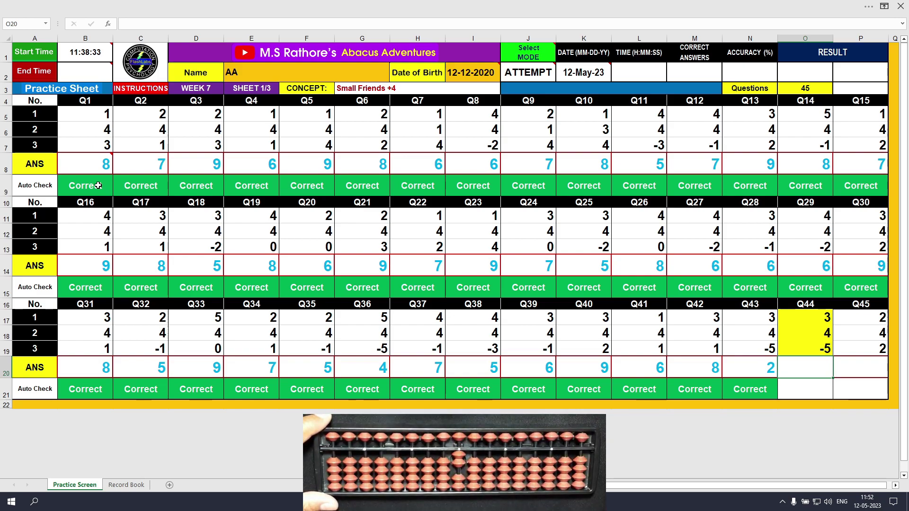
pyautogui.write('2')
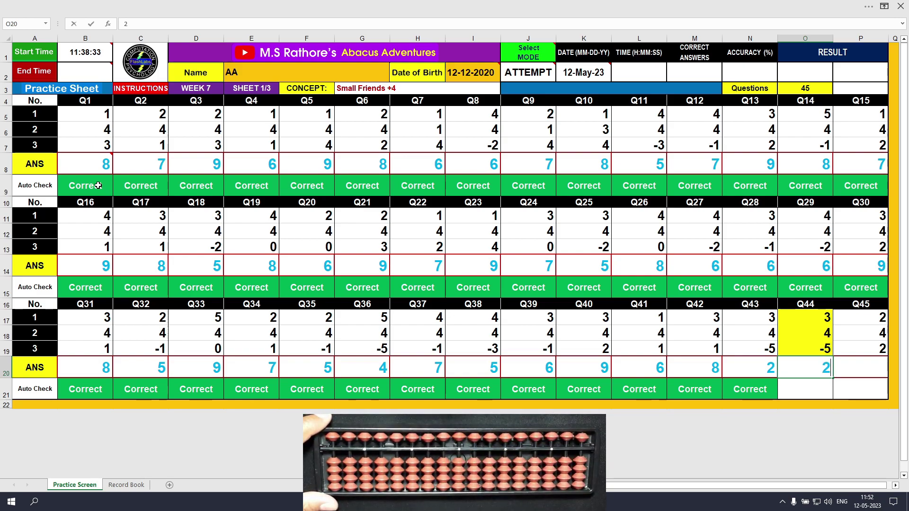
pyautogui.press('Tab')
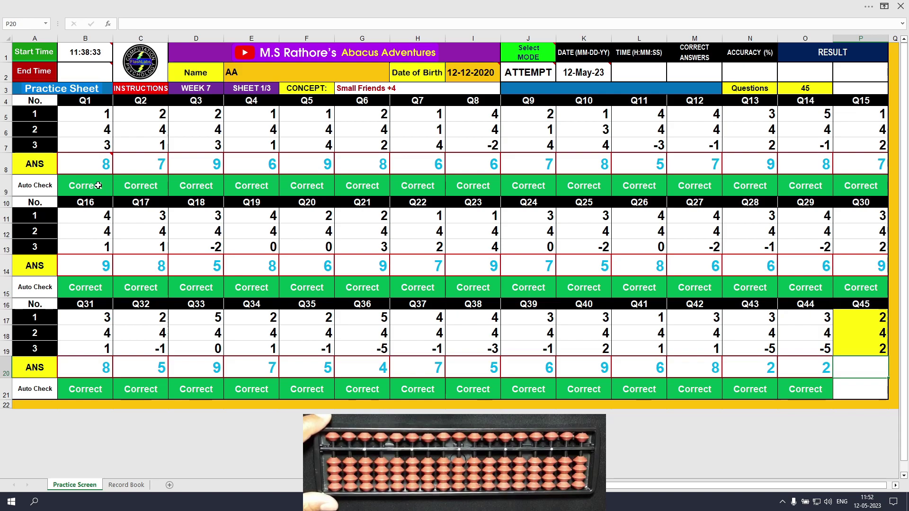